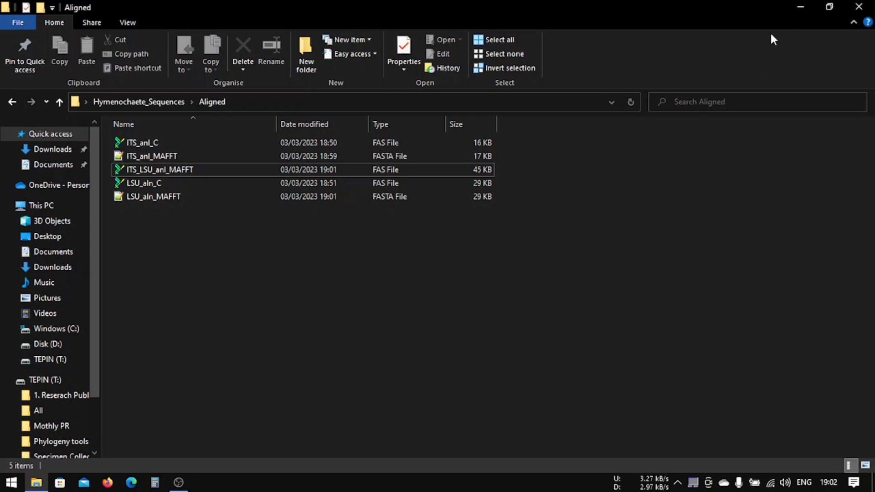
- Minimize the Aligned folder window and launch Firefox from the taskbar
{"action": "left_click", "coordinate": [798, 6]}
{"action": "left_click", "coordinate": [108, 482]}
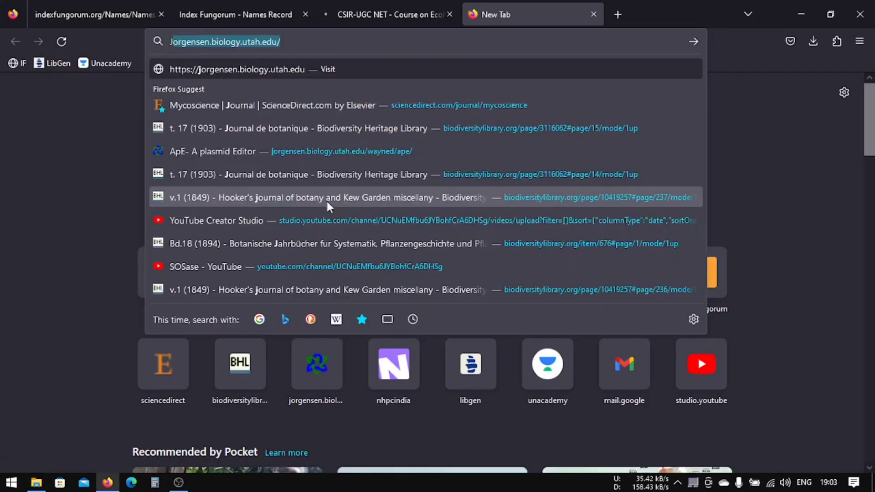
- Search jMODELTEST and reach the jmodeltest2 repository's jModelTest v2.1.10 release page
{"action": "type", "text": "MODELT"}
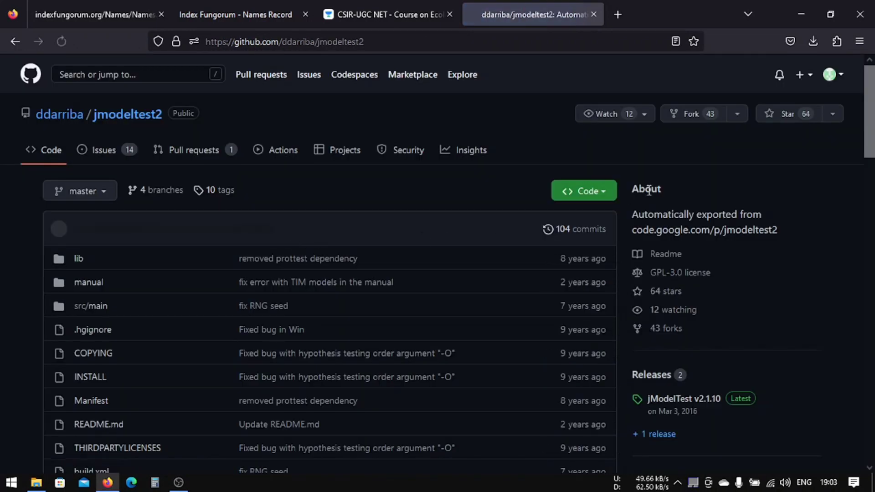
{"action": "left_click", "coordinate": [607, 196]}
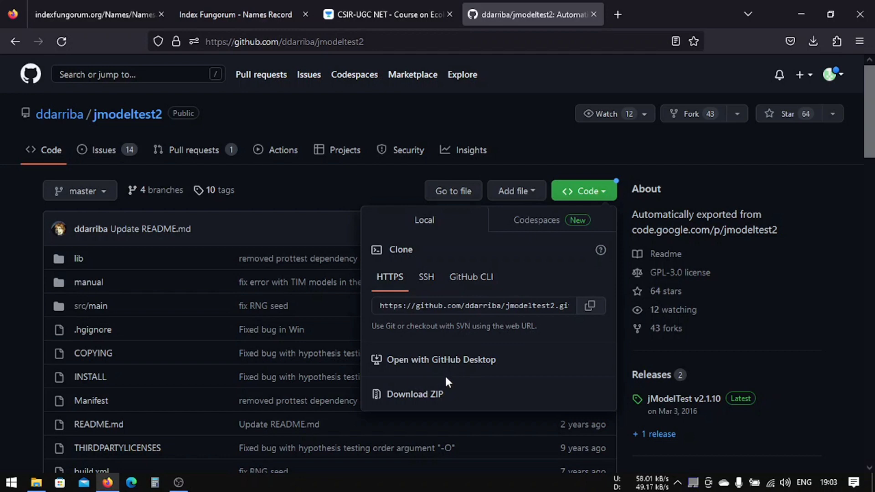
{"action": "right_click", "coordinate": [428, 394]}
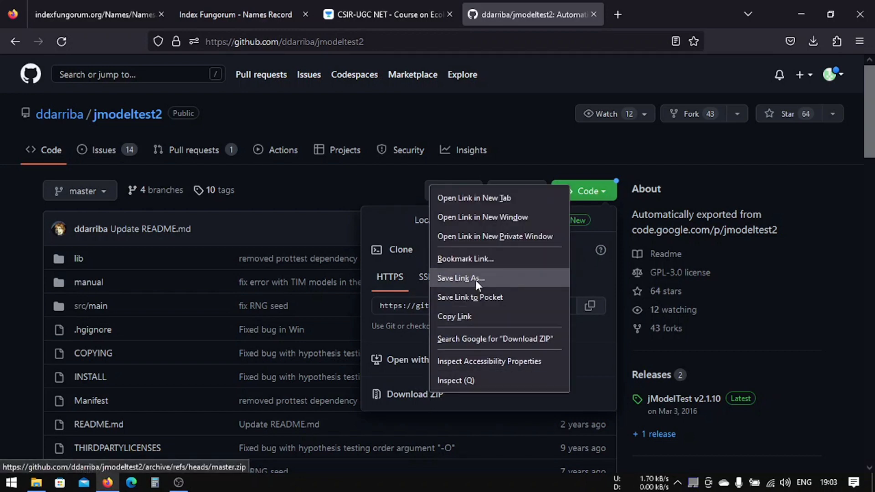
{"action": "left_click", "coordinate": [787, 359]}
{"action": "left_click", "coordinate": [687, 405]}
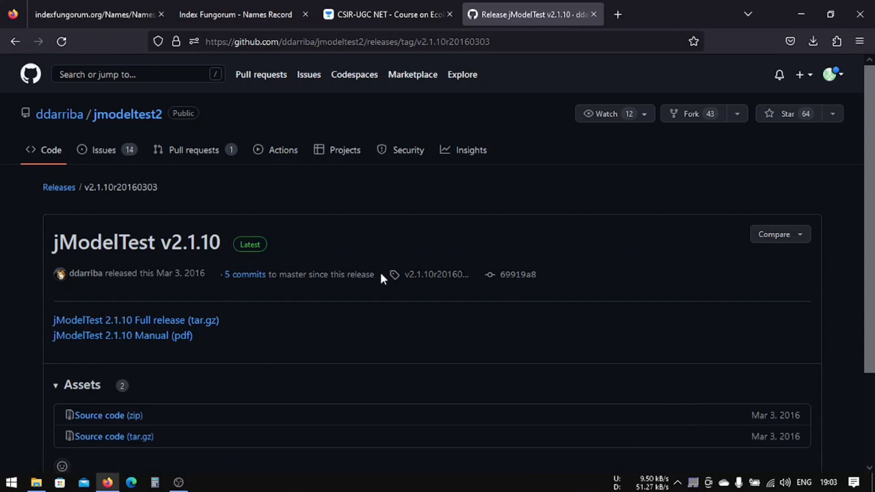
- Save the jmodeltest2 master-branch ZIP to Downloads as jmodeltest2-master
{"action": "scroll", "coordinate": [289, 302], "scroll_direction": "down", "scroll_amount": 3}
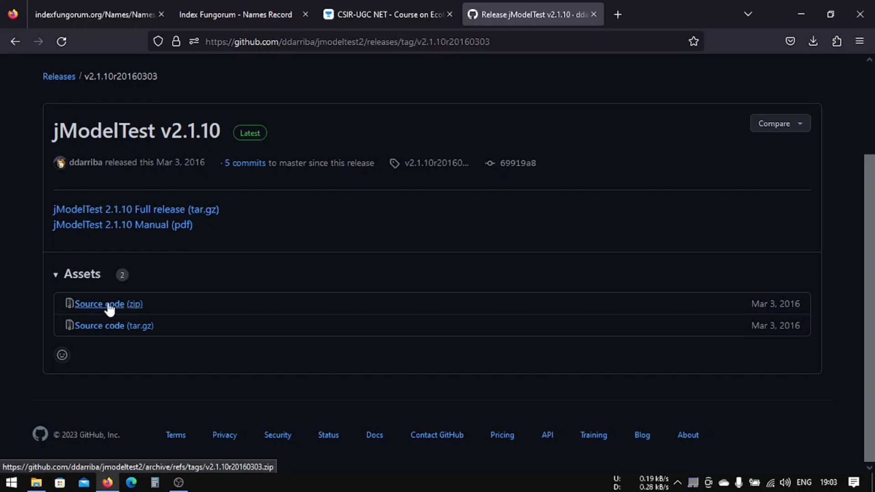
{"action": "left_click", "coordinate": [14, 45]}
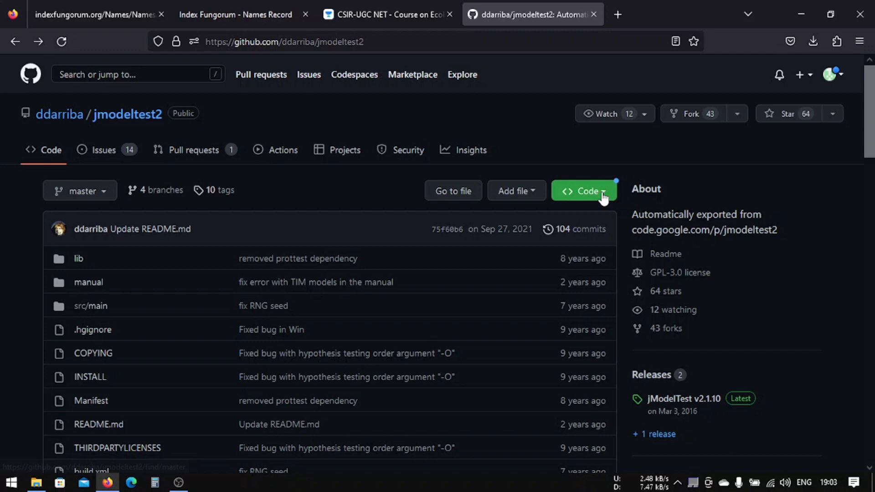
{"action": "left_click", "coordinate": [602, 196]}
{"action": "right_click", "coordinate": [405, 403]}
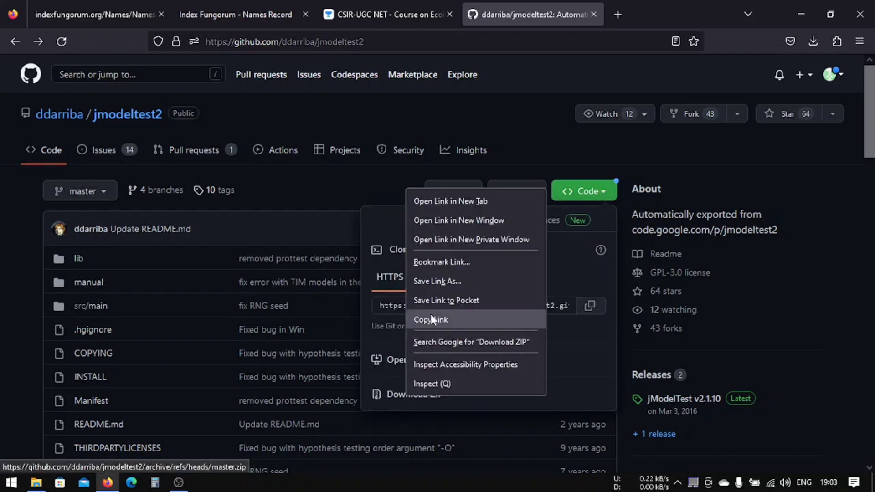
{"action": "left_click", "coordinate": [401, 404]}
{"action": "left_click", "coordinate": [401, 404]}
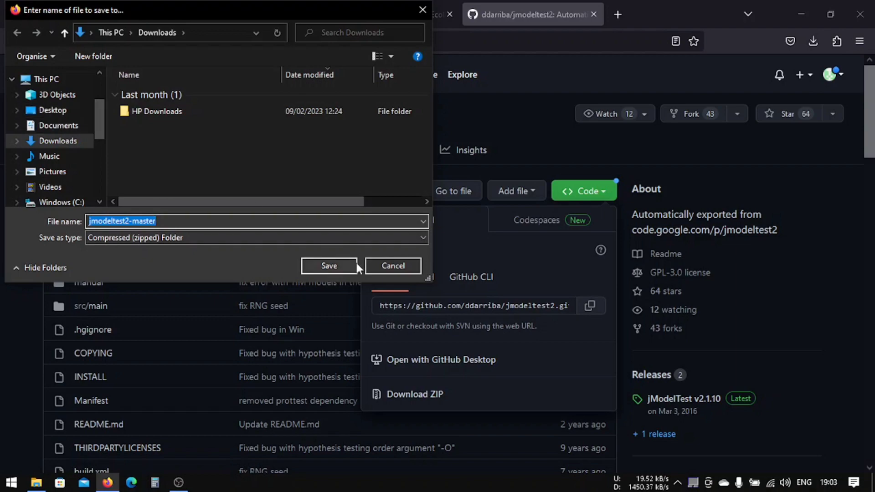
{"action": "left_click", "coordinate": [356, 265]}
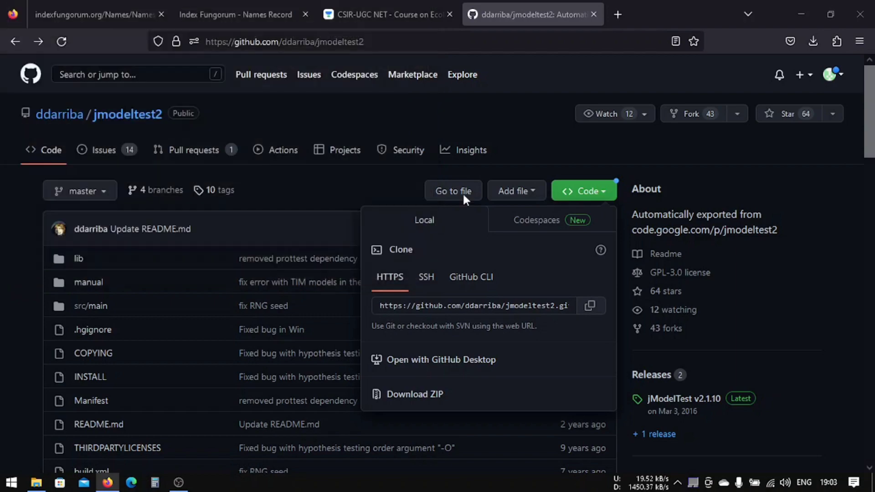
- Open Phylogenetic tools, maximized, and its jmodeltest-2.1.10 folder containing the jModelTest jar
{"action": "left_click", "coordinate": [793, 13]}
{"action": "double_click", "coordinate": [819, 189]}
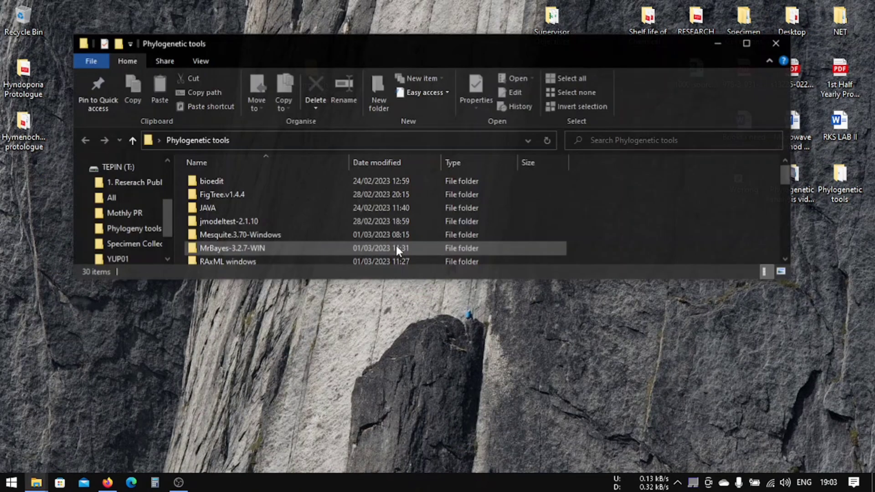
{"action": "left_click", "coordinate": [740, 46]}
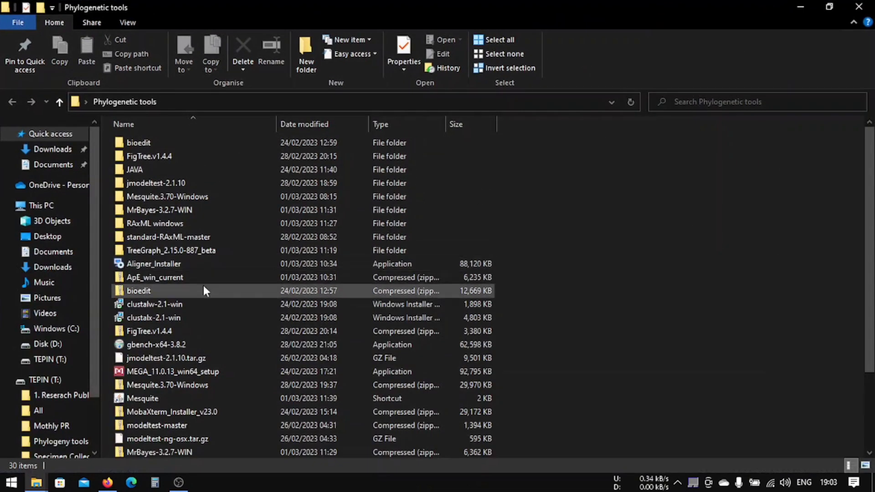
{"action": "left_click", "coordinate": [183, 363]}
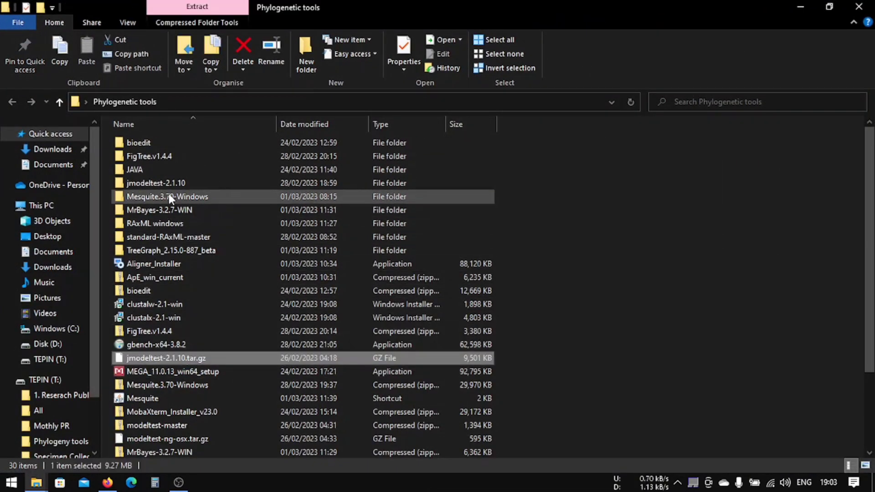
{"action": "double_click", "coordinate": [168, 180]}
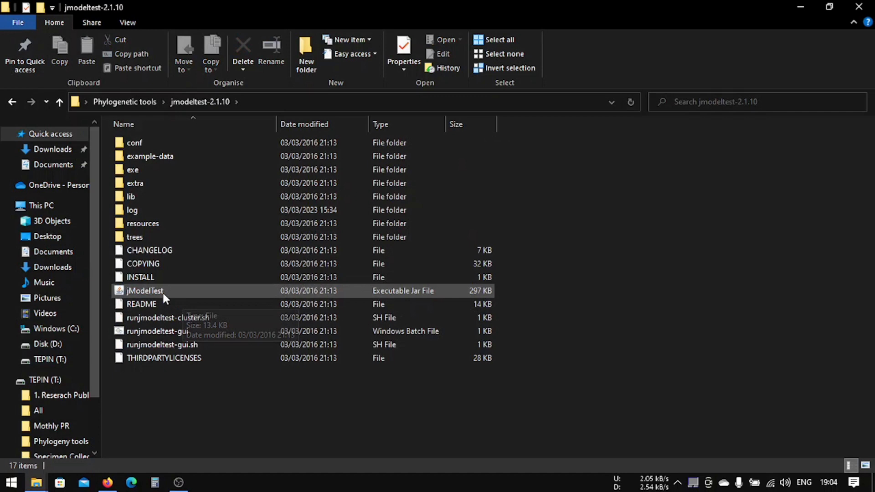
{"action": "left_click", "coordinate": [131, 293]}
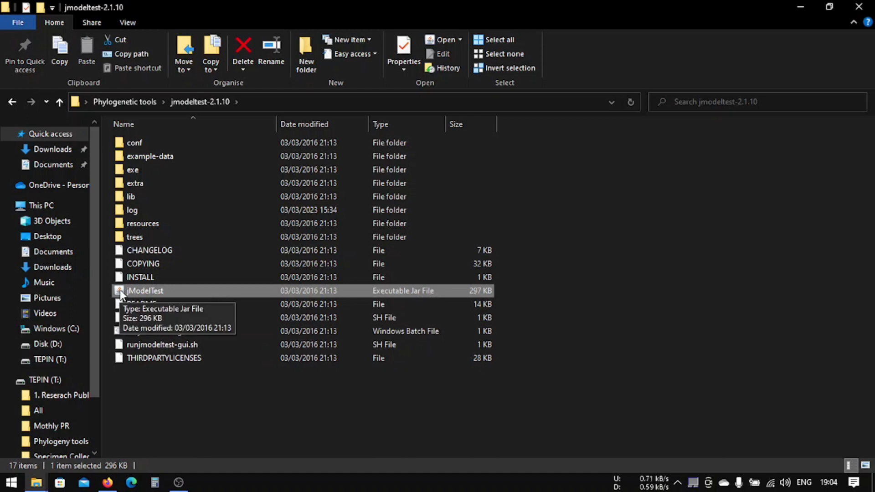
{"action": "left_click", "coordinate": [155, 380]}
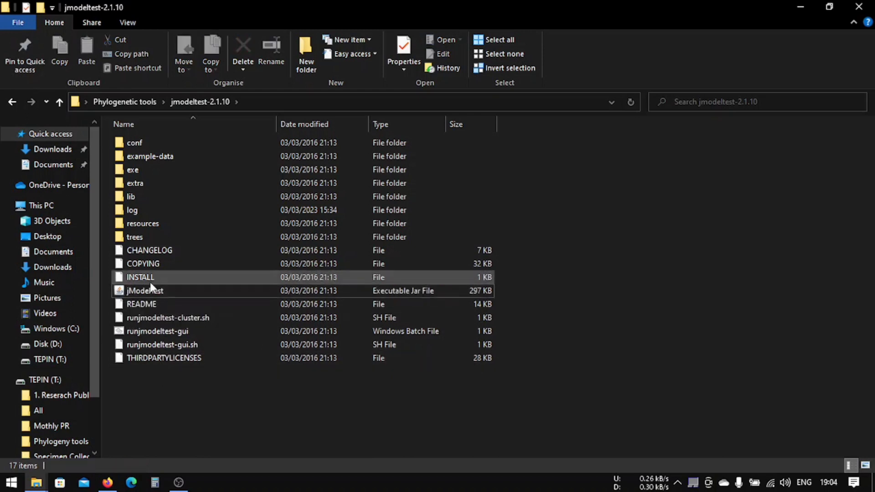
- Search the web for JAVA in a new Firefox tab
{"action": "left_click", "coordinate": [108, 482]}
{"action": "left_click", "coordinate": [617, 14]}
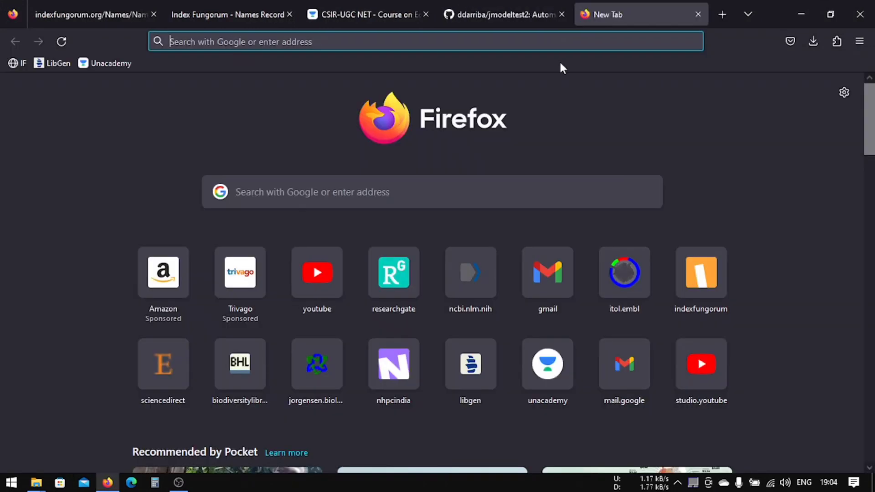
{"action": "type", "text": "JAVA"}
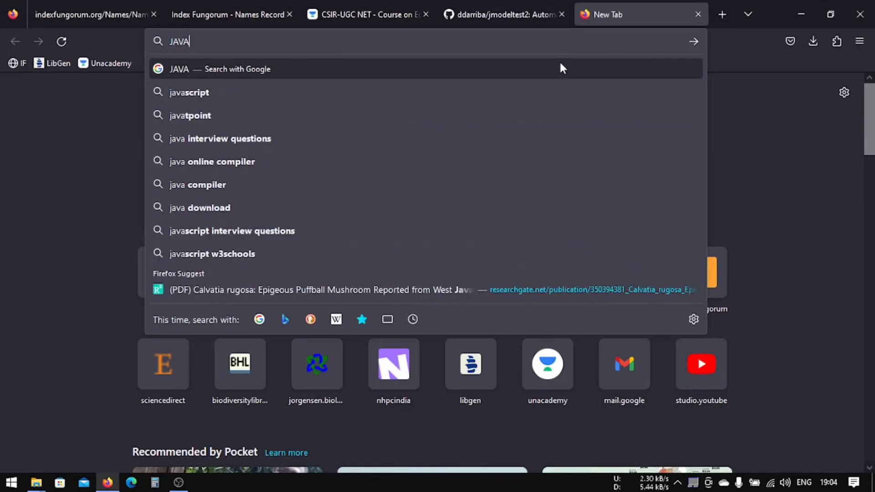
{"action": "key", "text": "Return"}
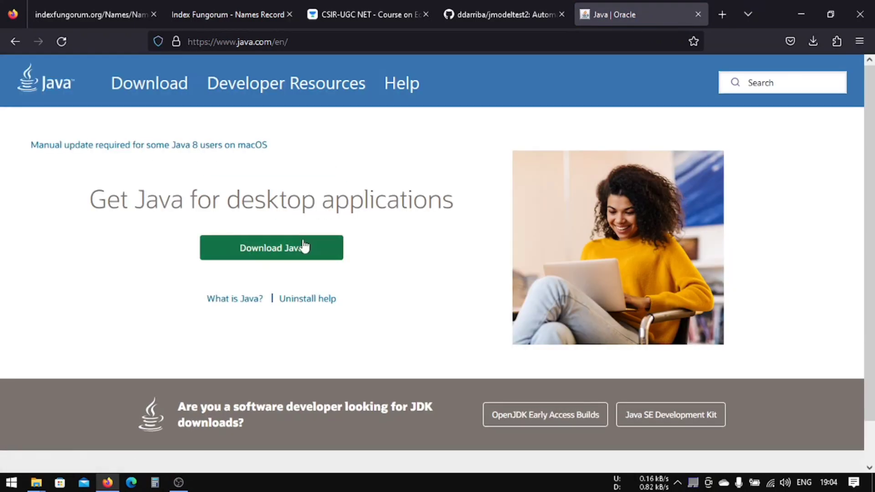
- Close the Java tab, launch the jModelTest jar, and close the file browser
{"action": "left_click", "coordinate": [697, 14]}
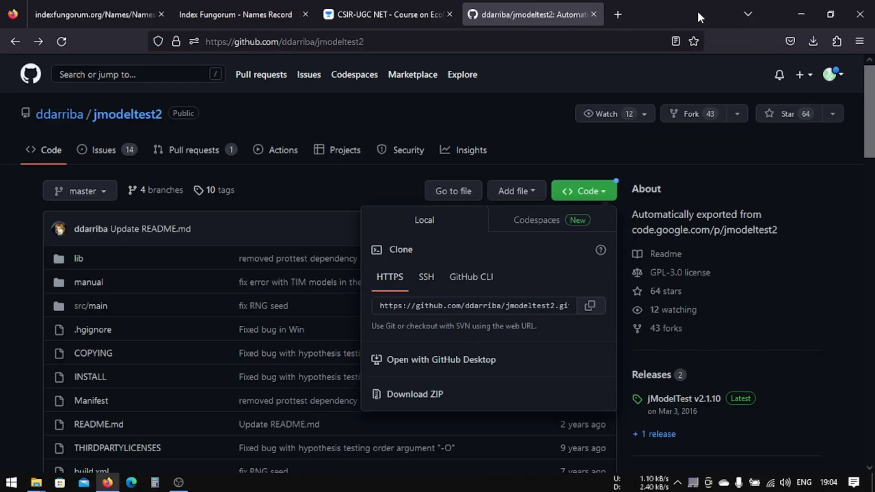
{"action": "left_click", "coordinate": [800, 12]}
{"action": "left_click", "coordinate": [152, 292]}
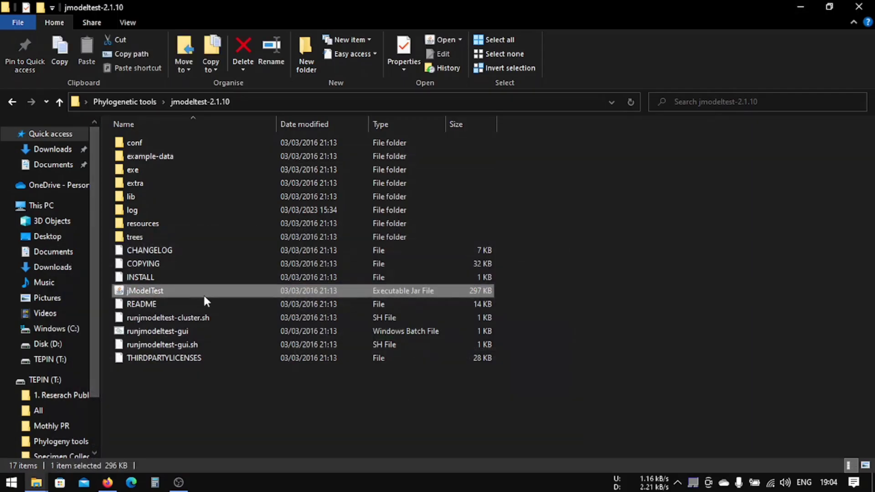
{"action": "left_click", "coordinate": [253, 403]}
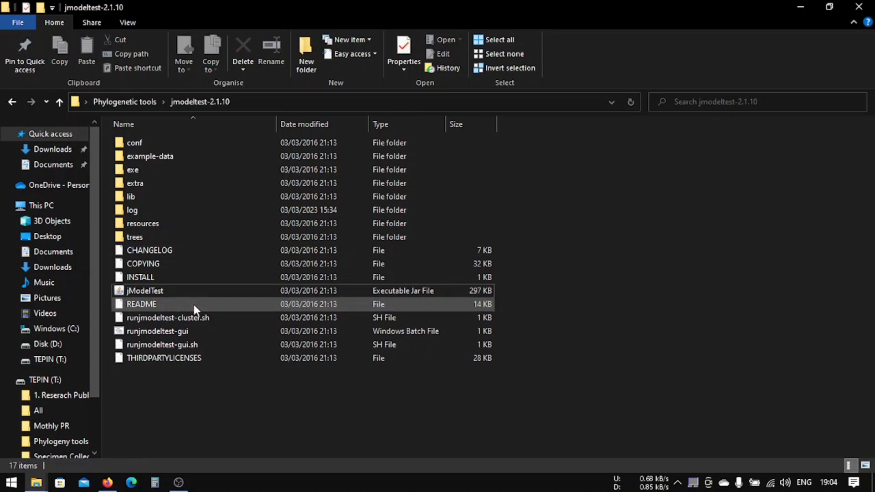
{"action": "left_click", "coordinate": [188, 292]}
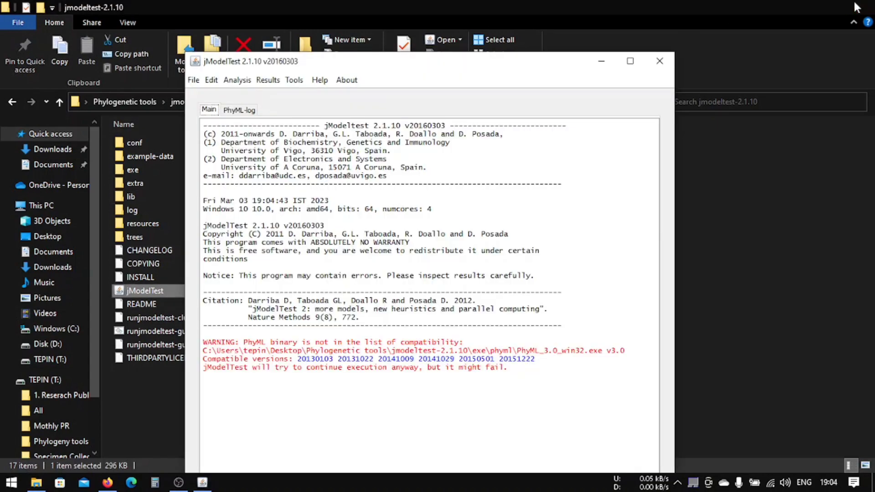
{"action": "left_click", "coordinate": [857, 6]}
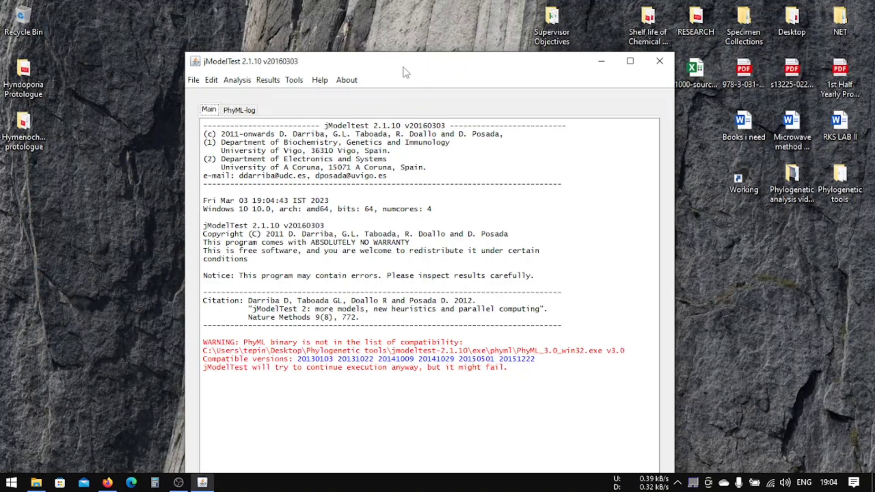
- Maximize and restore the jModelTest window, then inspect the PhyML compatibility warning
{"action": "left_click_drag", "start_coordinate": [404, 67], "coordinate": [411, 31]}
{"action": "double_click", "coordinate": [411, 31]}
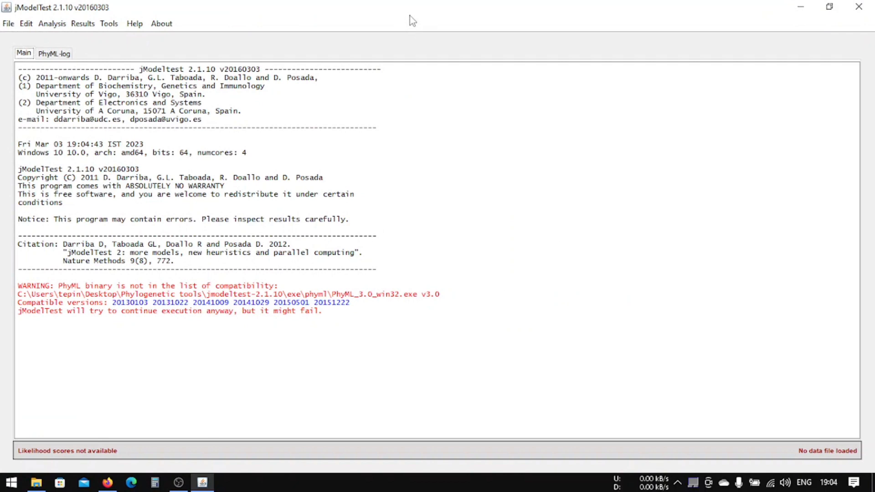
{"action": "left_click_drag", "start_coordinate": [378, 18], "coordinate": [385, 7]}
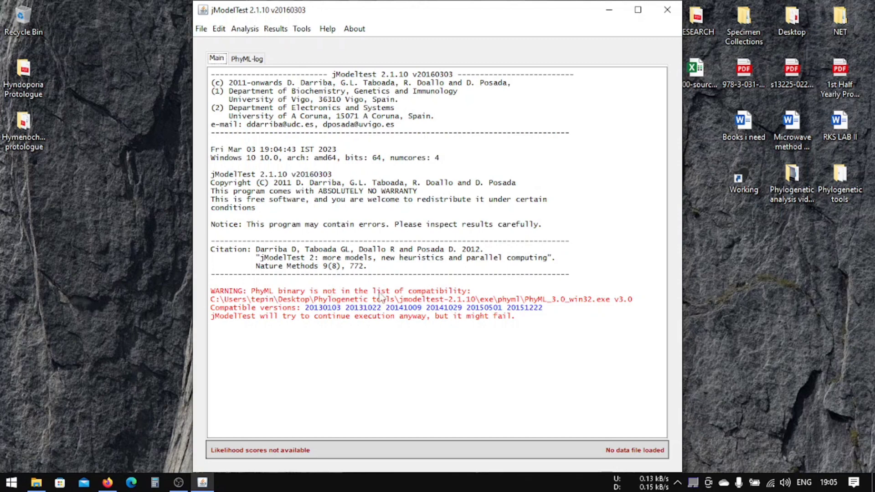
{"action": "left_click_drag", "start_coordinate": [211, 290], "coordinate": [468, 324]}
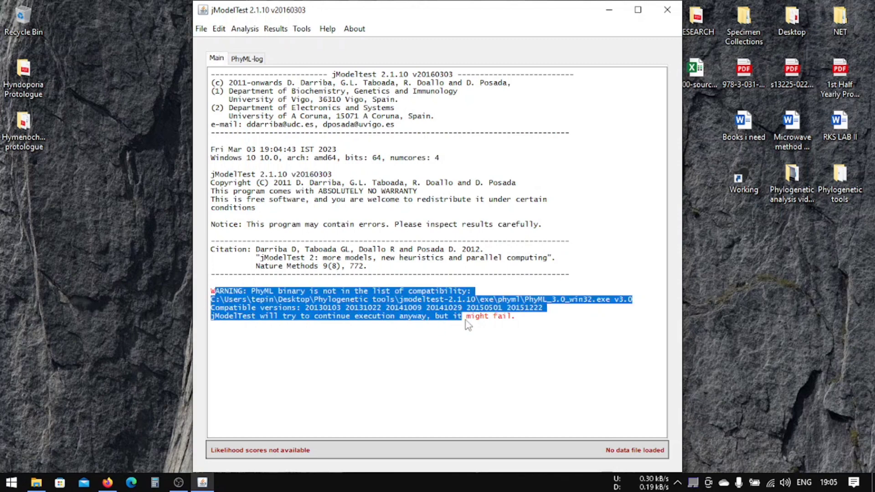
{"action": "left_click", "coordinate": [501, 336]}
- Load ITS_LSU_anl_MAFFT.fas from Desktop > Hymenochaete_Sequences > Aligned
{"action": "left_click", "coordinate": [201, 29]}
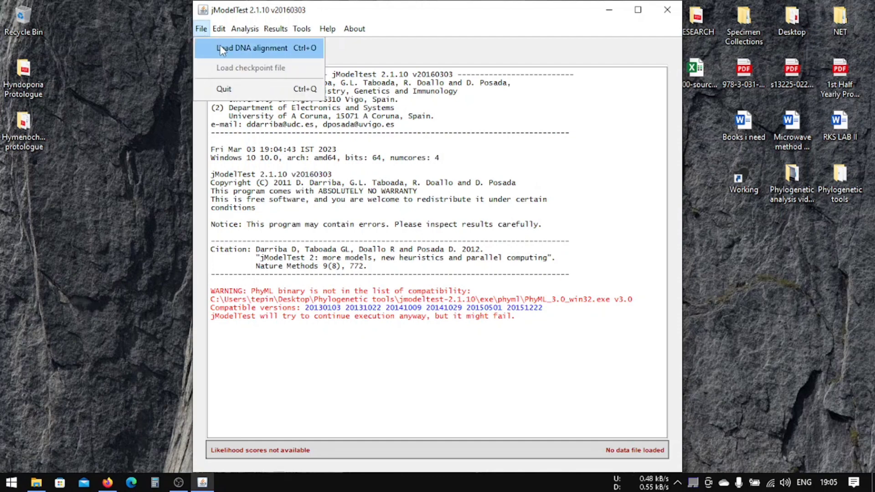
{"action": "left_click", "coordinate": [220, 45]}
{"action": "left_click", "coordinate": [284, 208]}
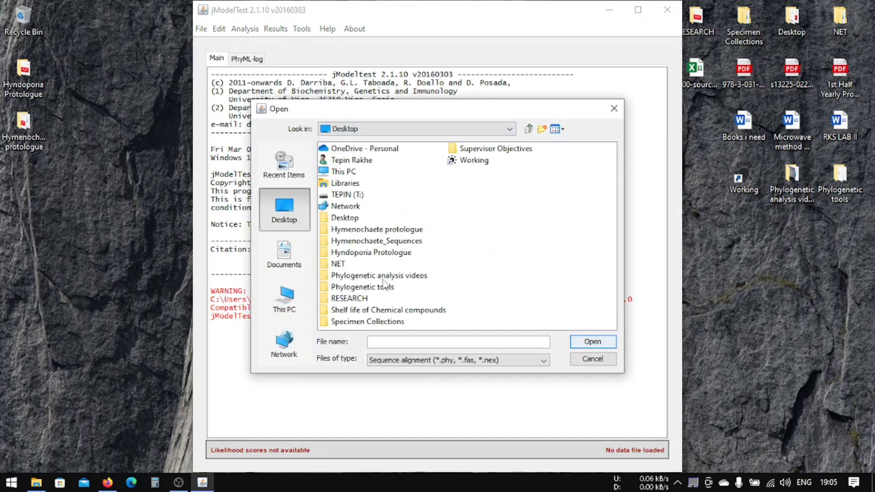
{"action": "left_click", "coordinate": [355, 220]}
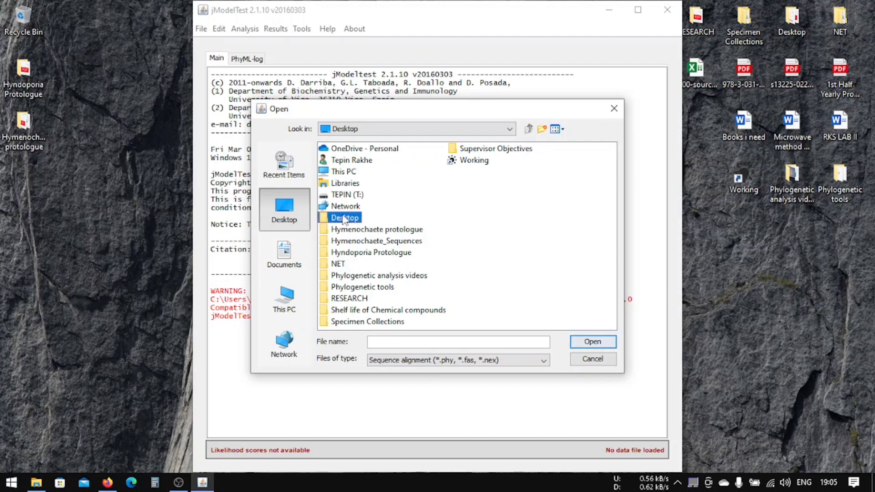
{"action": "double_click", "coordinate": [365, 240]}
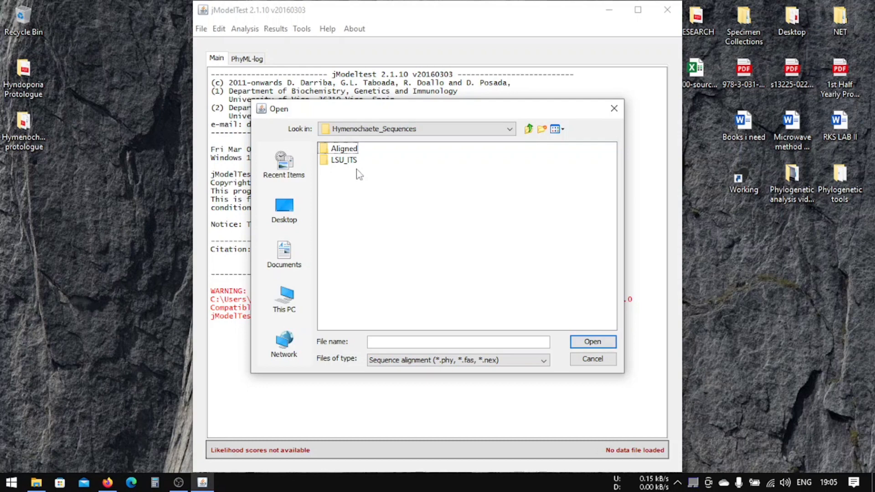
{"action": "double_click", "coordinate": [347, 150]}
{"action": "left_click", "coordinate": [363, 160]}
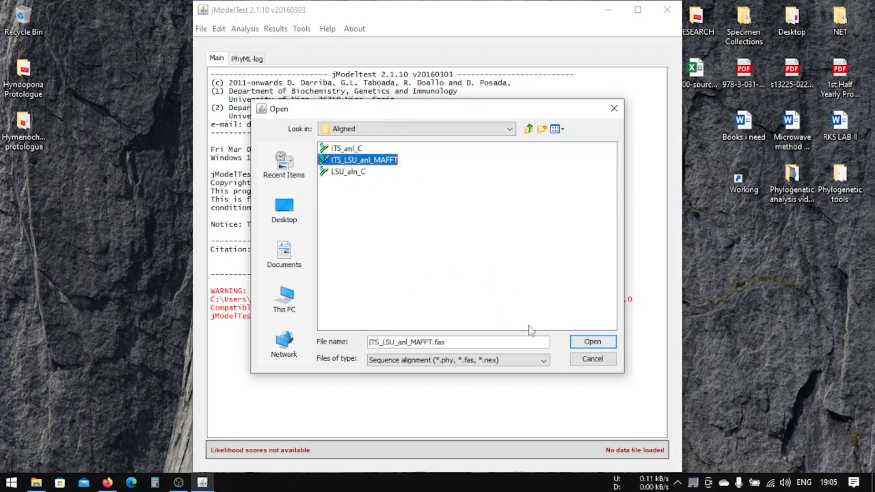
{"action": "left_click", "coordinate": [585, 341]}
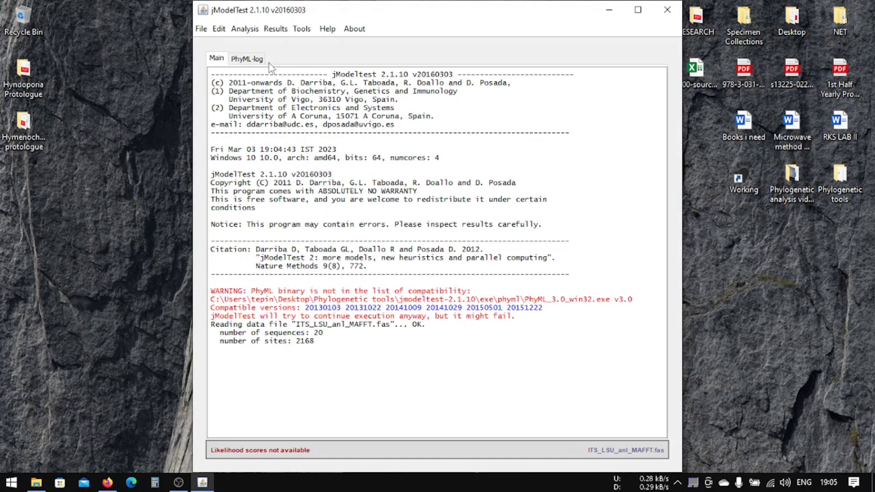
- Open the Compute likelihood scores settings with 11 substitution schemes (88 models)
{"action": "left_click", "coordinate": [245, 29]}
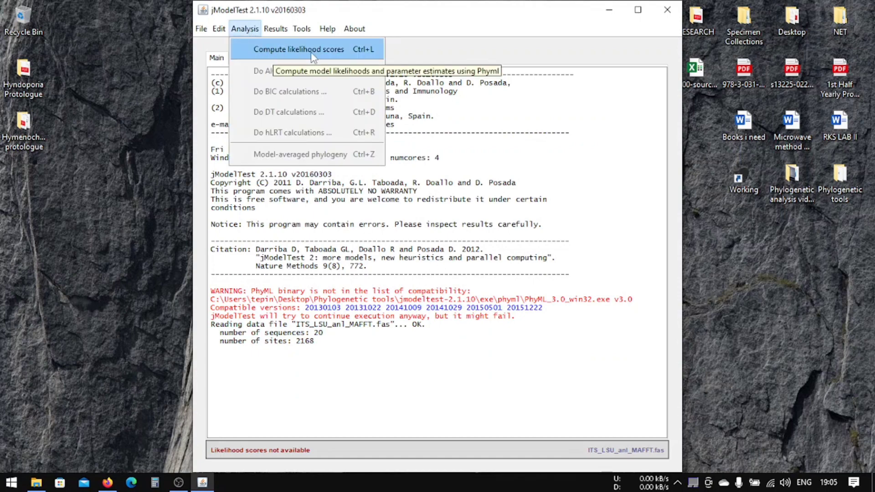
{"action": "left_click", "coordinate": [327, 50]}
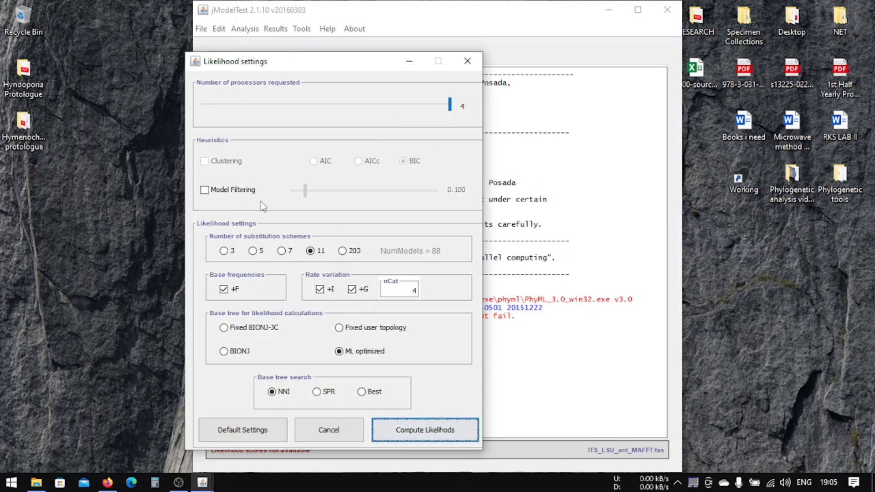
{"action": "left_click", "coordinate": [310, 251]}
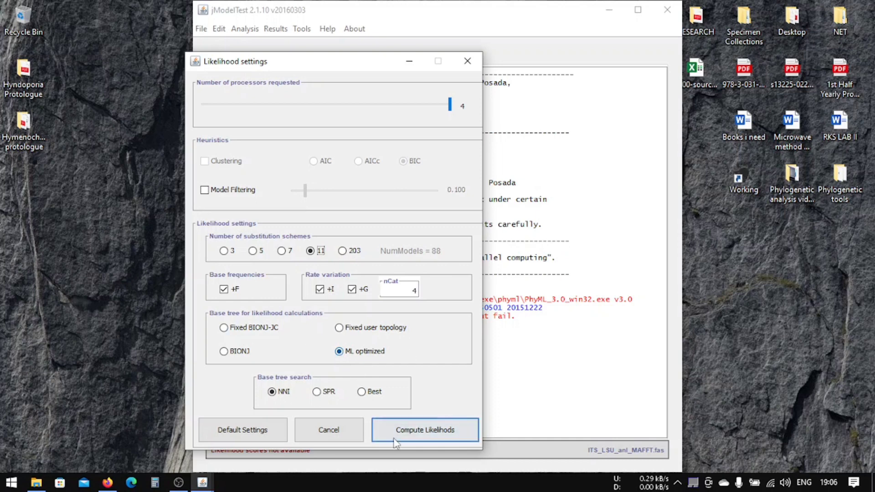
- Start computing likelihoods for the 88 models, moving the Progress window aside to watch the log
{"action": "left_click", "coordinate": [422, 430]}
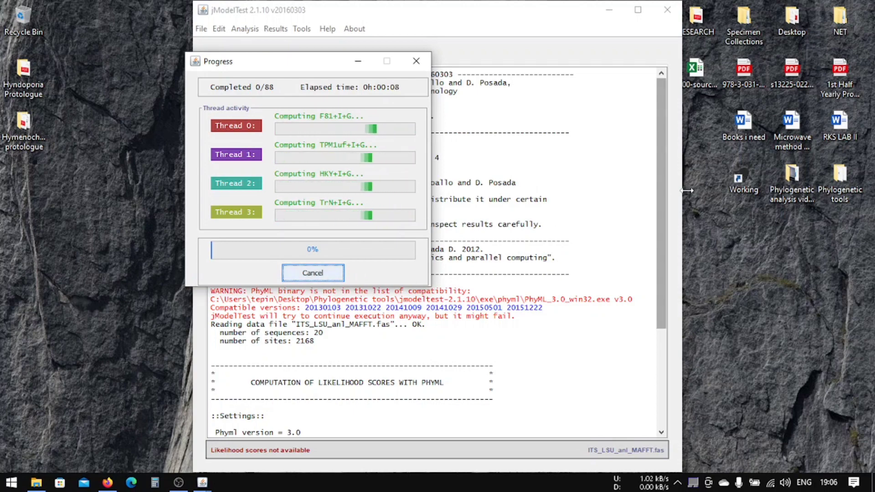
{"action": "left_click", "coordinate": [313, 273]}
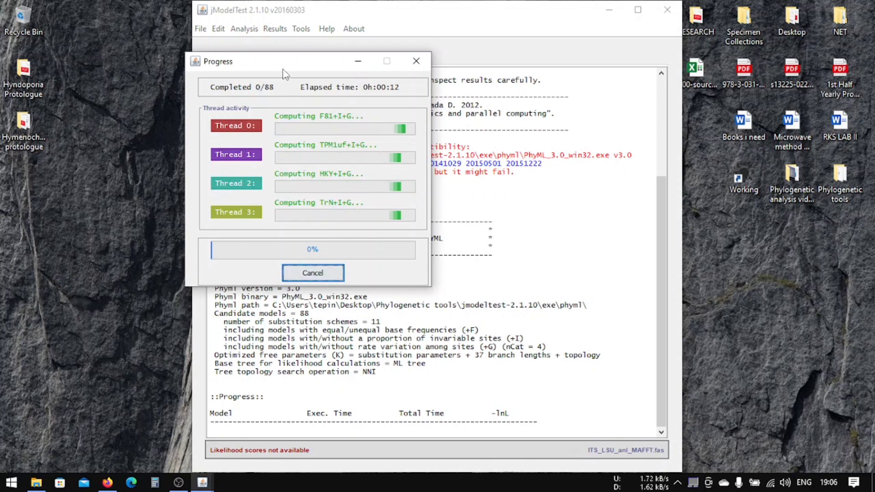
{"action": "left_click_drag", "start_coordinate": [283, 69], "coordinate": [119, 174]}
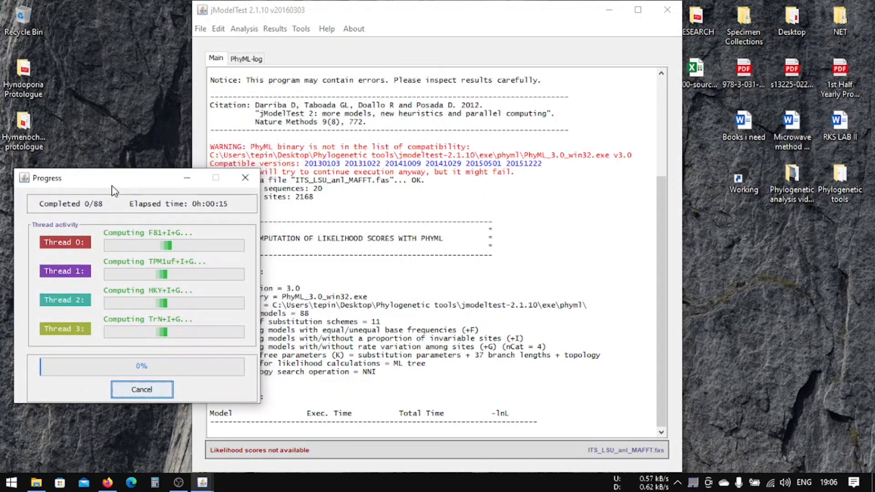
{"action": "left_click_drag", "start_coordinate": [111, 191], "coordinate": [107, 185]}
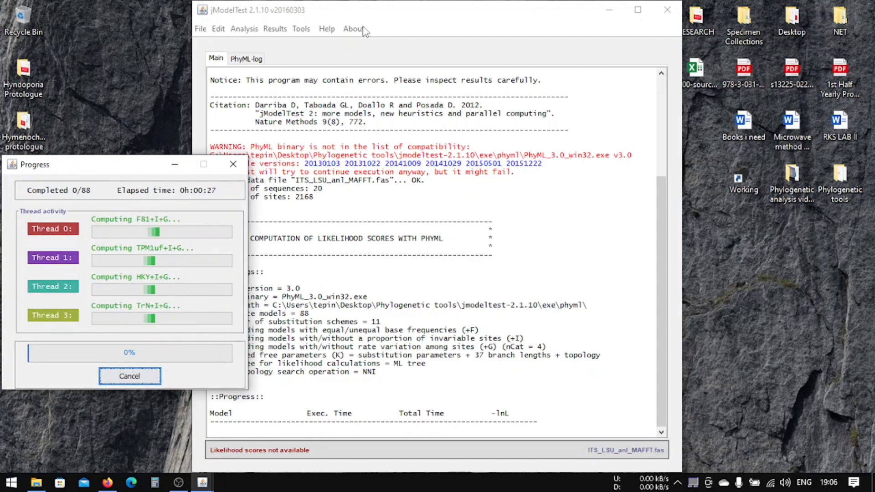
{"action": "left_click_drag", "start_coordinate": [337, 10], "coordinate": [399, 10]}
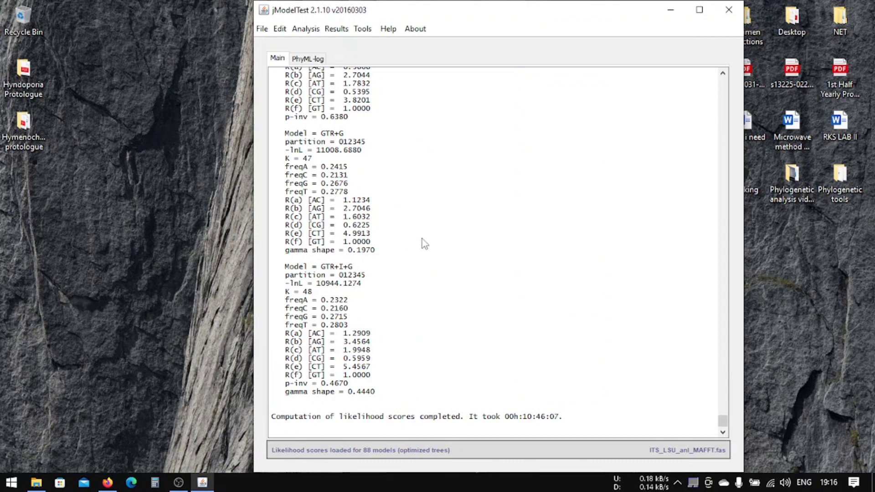
- Bring up the Compute AIC settings from the Analysis menu
{"action": "scroll", "coordinate": [421, 239], "scroll_direction": "down", "scroll_amount": 1}
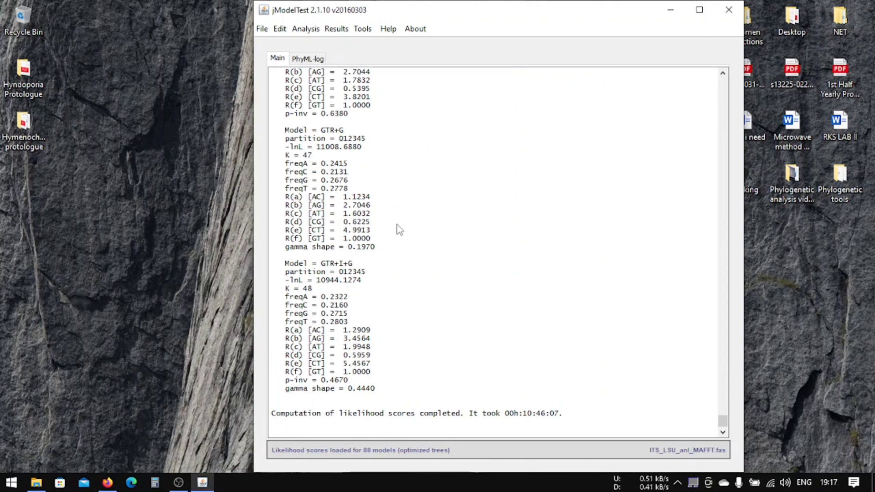
{"action": "left_click", "coordinate": [319, 31]}
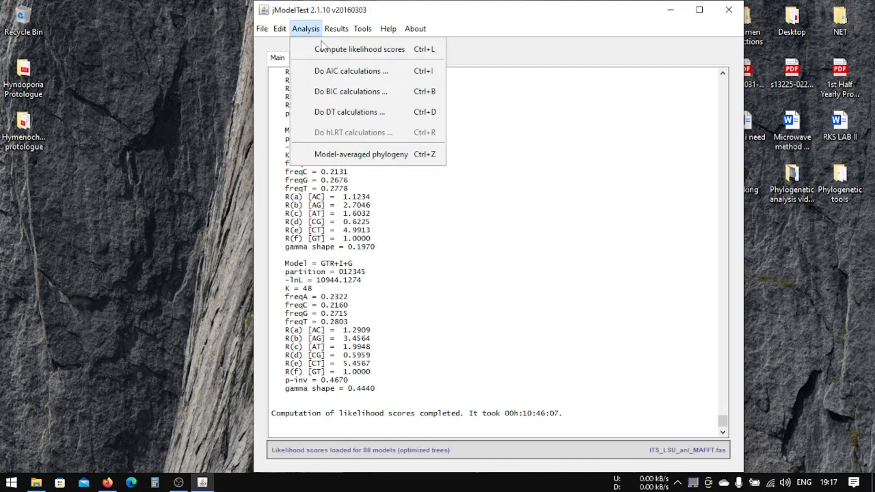
{"action": "left_click", "coordinate": [337, 72]}
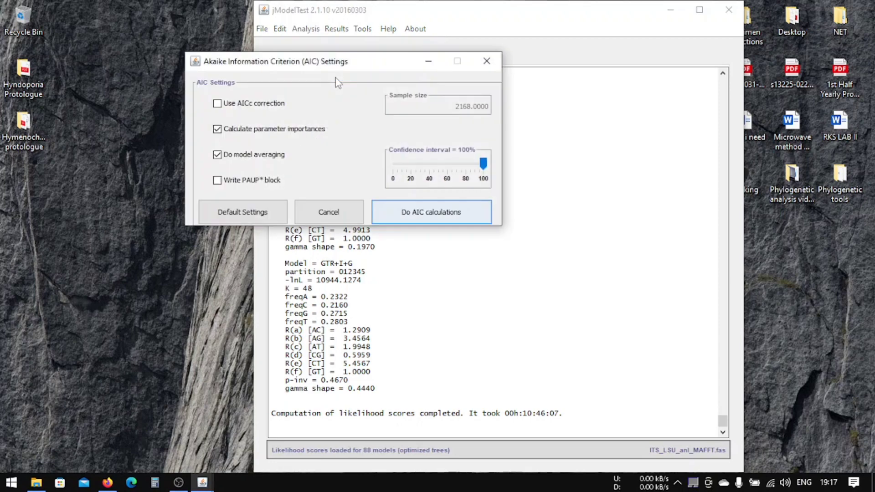
- Run the AIC calculations, which select GTR+I+G (-lnL 10944.1274, K = 48)
{"action": "left_click", "coordinate": [414, 216]}
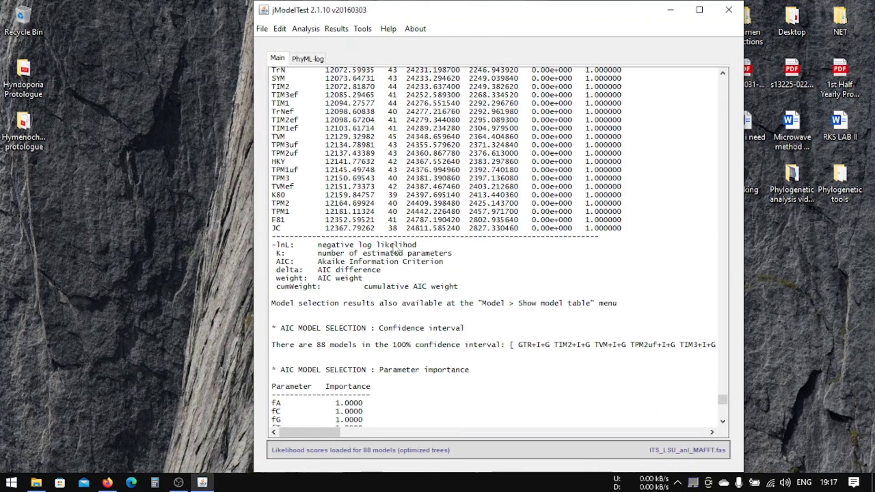
{"action": "scroll", "coordinate": [396, 248], "scroll_direction": "up", "scroll_amount": 15}
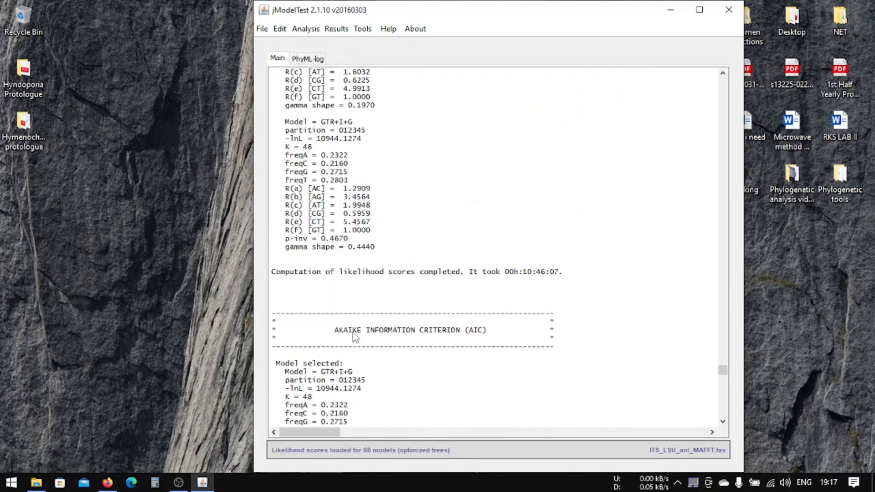
{"action": "double_click", "coordinate": [387, 322]}
{"action": "scroll", "coordinate": [383, 314], "scroll_direction": "down", "scroll_amount": 9}
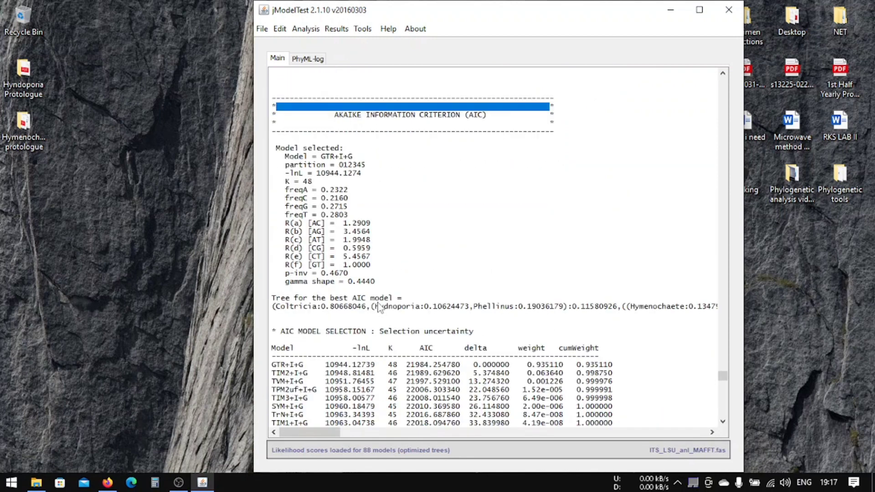
- Highlight the AIC output from the AKAIKE INFORMATION CRITERION header to the end
{"action": "left_click", "coordinate": [280, 152]}
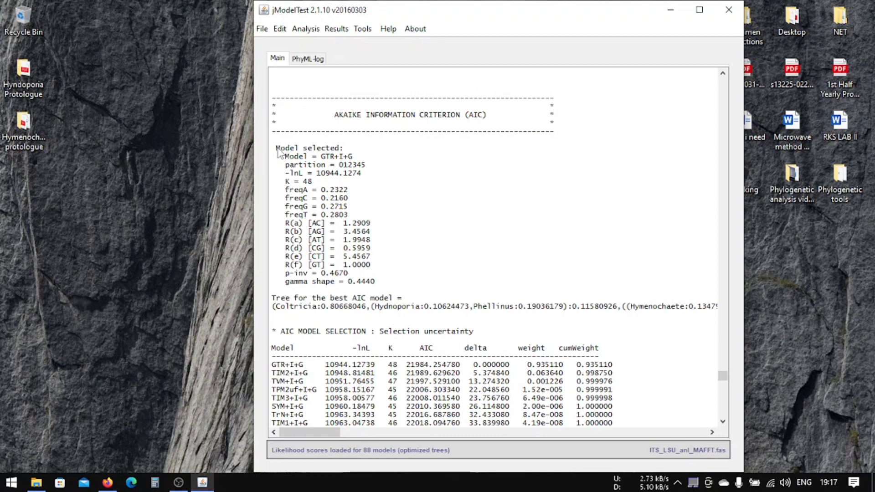
{"action": "left_click_drag", "start_coordinate": [276, 149], "coordinate": [385, 286]}
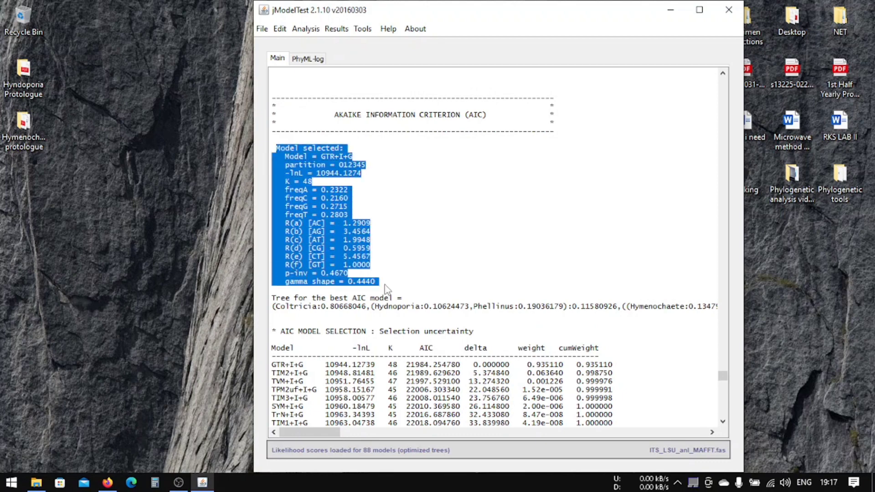
{"action": "left_click", "coordinate": [367, 272]}
{"action": "left_click_drag", "start_coordinate": [272, 149], "coordinate": [382, 287]}
{"action": "left_click", "coordinate": [370, 227]}
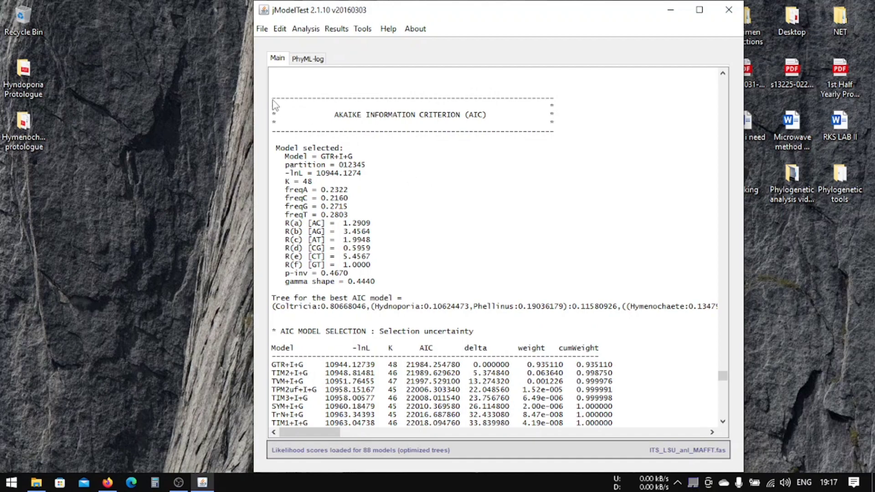
{"action": "left_click_drag", "start_coordinate": [274, 105], "coordinate": [579, 468]}
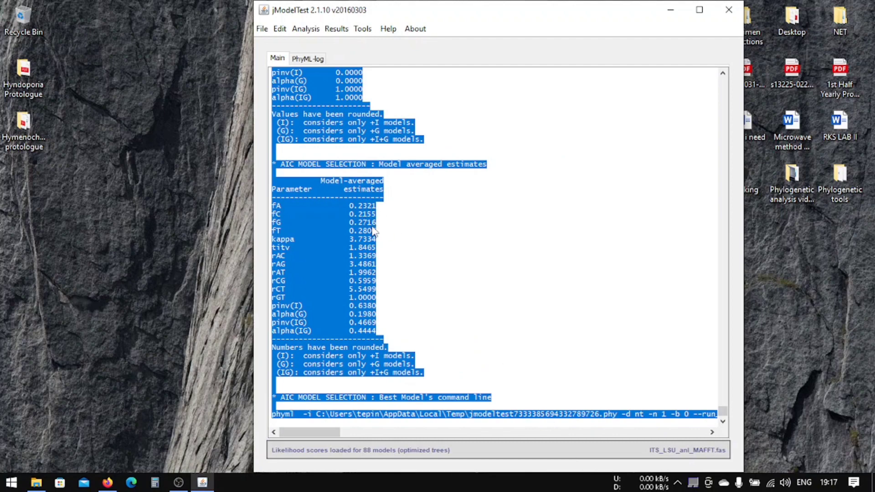
- Create a new text document named AIC on the desktop and open it
{"action": "right_click", "coordinate": [98, 138]}
{"action": "mouse_move", "coordinate": [159, 254]}
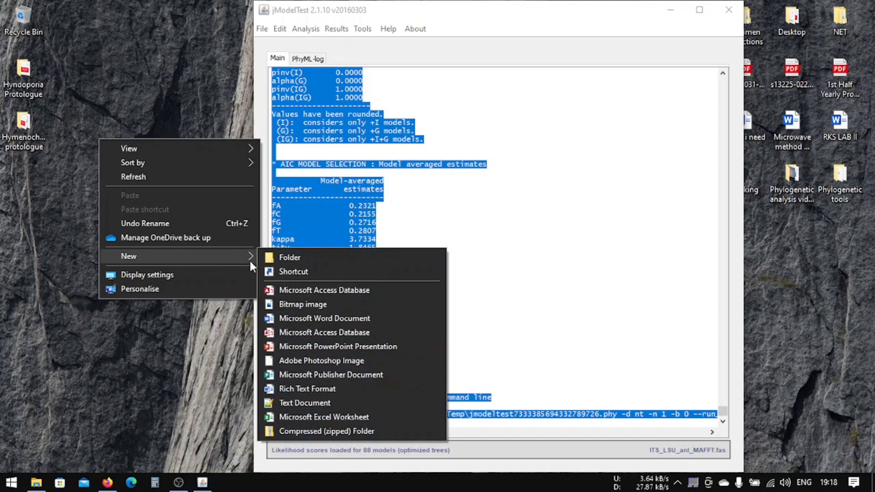
{"action": "left_click", "coordinate": [313, 401]}
{"action": "type", "text": "A"}
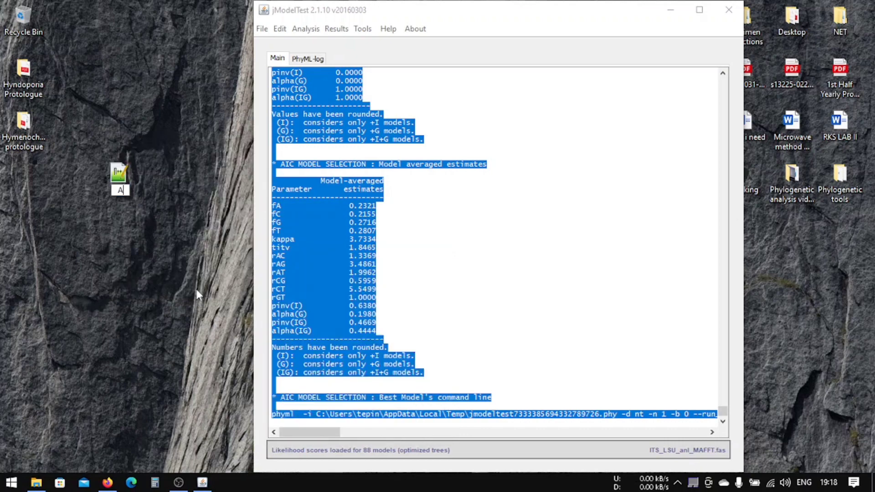
{"action": "type", "text": "IC"}
{"action": "key", "text": "Return"}
{"action": "key", "text": "Return"}
- Paste the copied AIC results into AIC.txt, save and close it
{"action": "key", "text": "ctrl+v"}
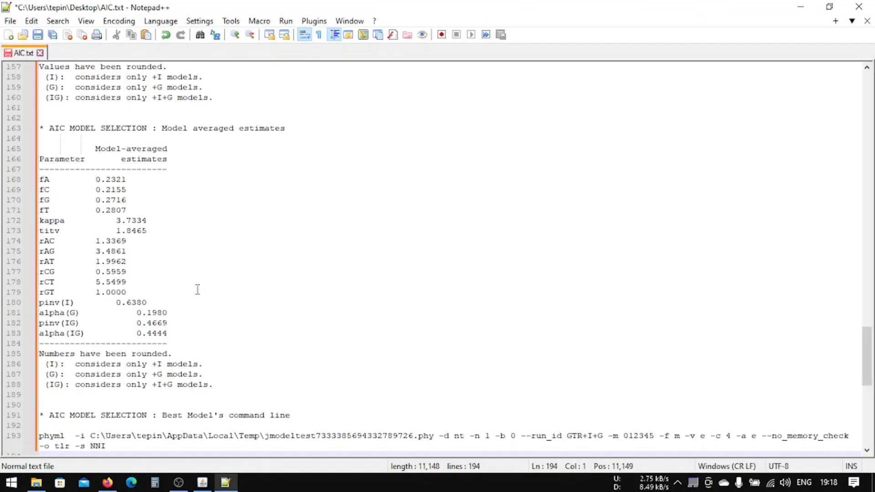
{"action": "left_click", "coordinate": [38, 35]}
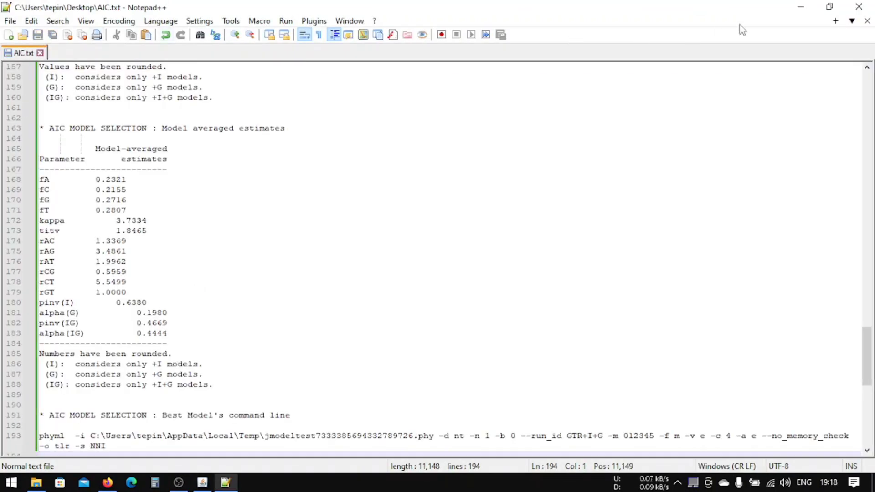
{"action": "left_click", "coordinate": [859, 6]}
- Highlight the best-model GTR+I+G line in the AIC output
{"action": "scroll", "coordinate": [424, 166], "scroll_direction": "up", "scroll_amount": 20}
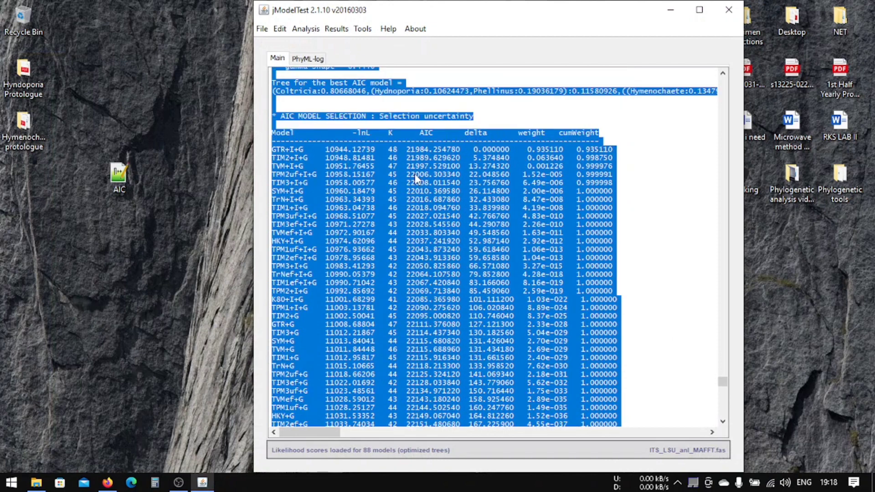
{"action": "scroll", "coordinate": [416, 179], "scroll_direction": "down", "scroll_amount": 9}
{"action": "left_click", "coordinate": [308, 169]}
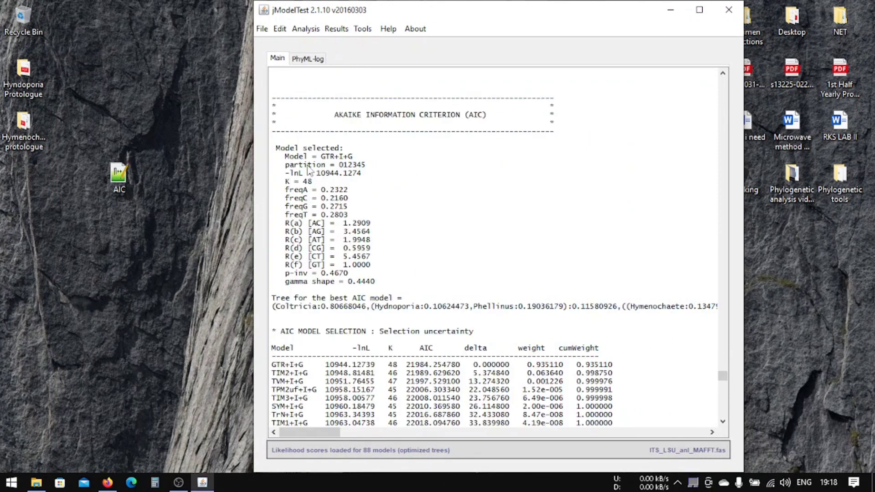
{"action": "left_click_drag", "start_coordinate": [288, 159], "coordinate": [354, 163]}
{"action": "left_click", "coordinate": [360, 170]}
- Show the results table's AIC tab and select row 88, GTR+I+G (deltaAIC 0.0, weight 0.9351)
{"action": "left_click", "coordinate": [305, 29]}
{"action": "mouse_move", "coordinate": [336, 29]}
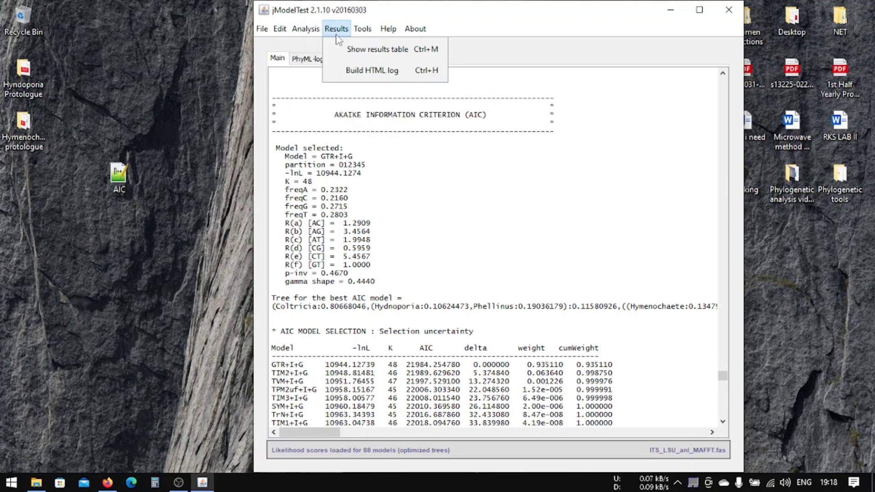
{"action": "left_click", "coordinate": [356, 49]}
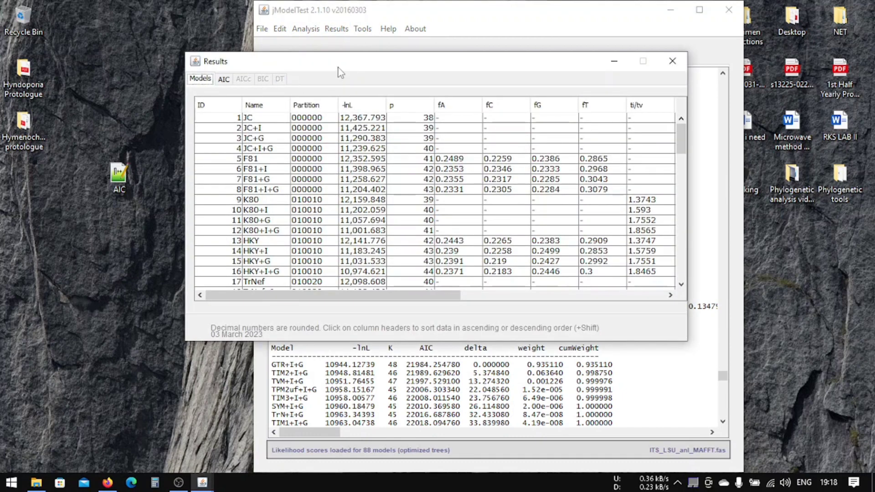
{"action": "left_click", "coordinate": [224, 80]}
{"action": "scroll", "coordinate": [602, 196], "scroll_direction": "down", "scroll_amount": 5}
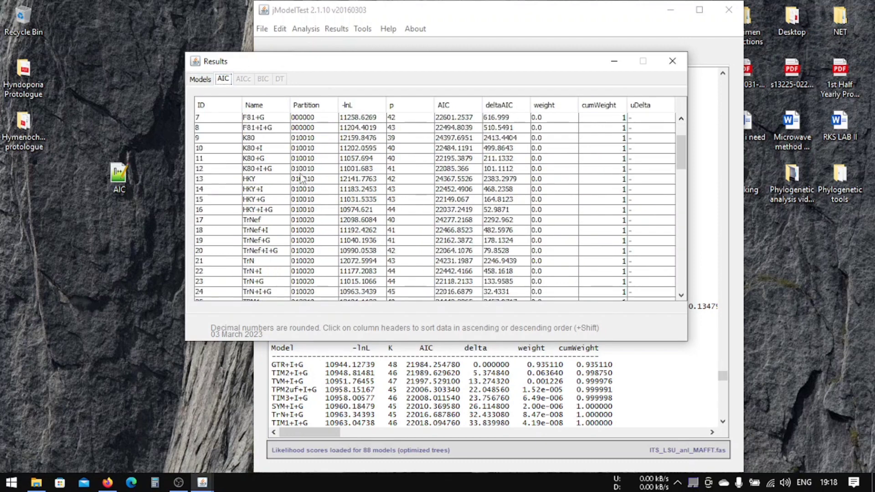
{"action": "left_click_drag", "start_coordinate": [685, 174], "coordinate": [681, 282]}
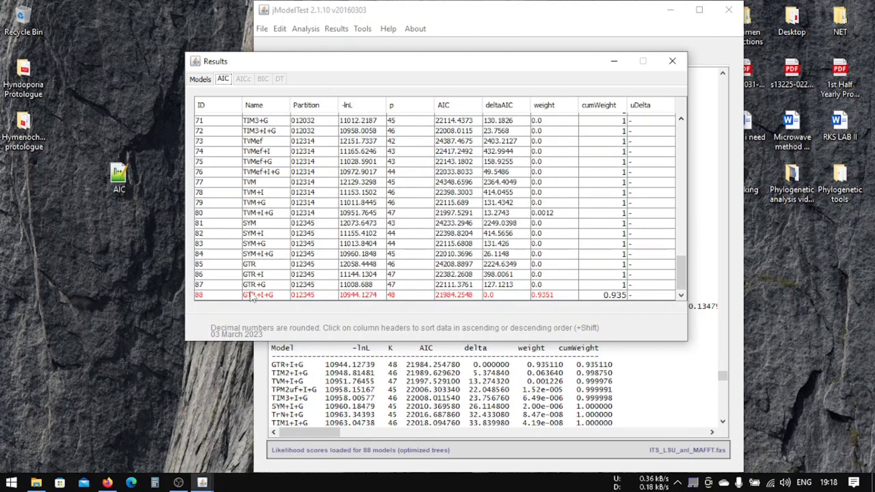
{"action": "left_click", "coordinate": [267, 295]}
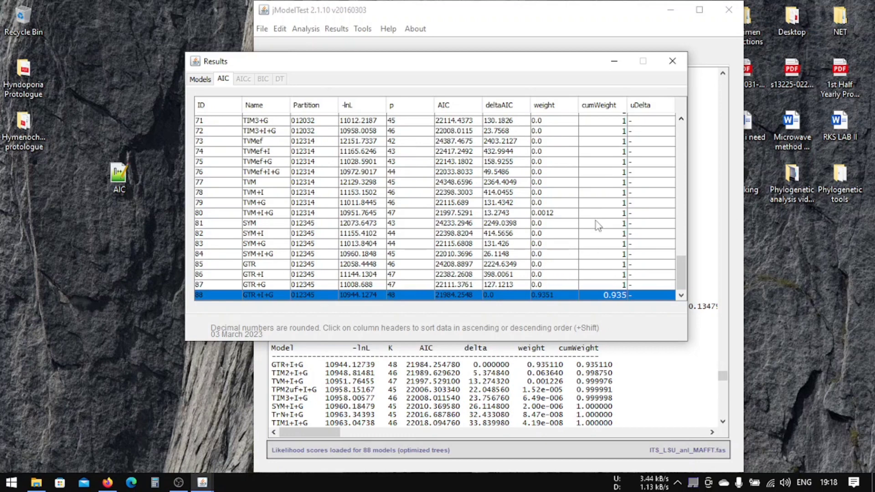
- Close the Results table and review GTR+I+G's p-inv 0.4670 and gamma shape 0.4440 in the log
{"action": "left_click", "coordinate": [672, 61]}
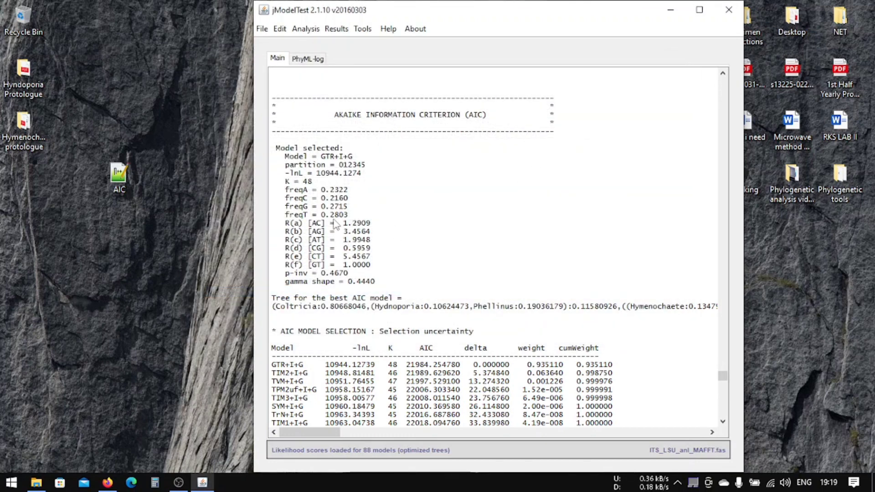
{"action": "scroll", "coordinate": [335, 223], "scroll_direction": "down", "scroll_amount": 20}
{"action": "scroll", "coordinate": [335, 223], "scroll_direction": "up", "scroll_amount": 20}
{"action": "scroll", "coordinate": [335, 223], "scroll_direction": "down", "scroll_amount": 20}
{"action": "scroll", "coordinate": [335, 223], "scroll_direction": "up", "scroll_amount": 20}
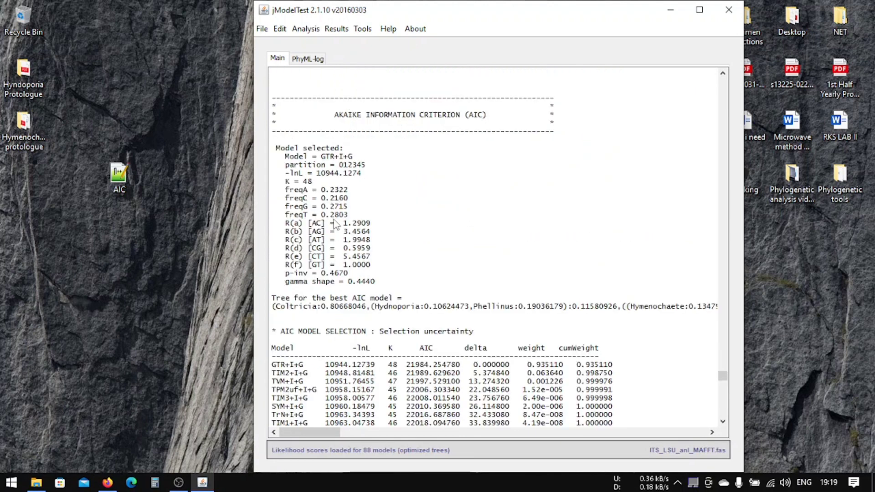